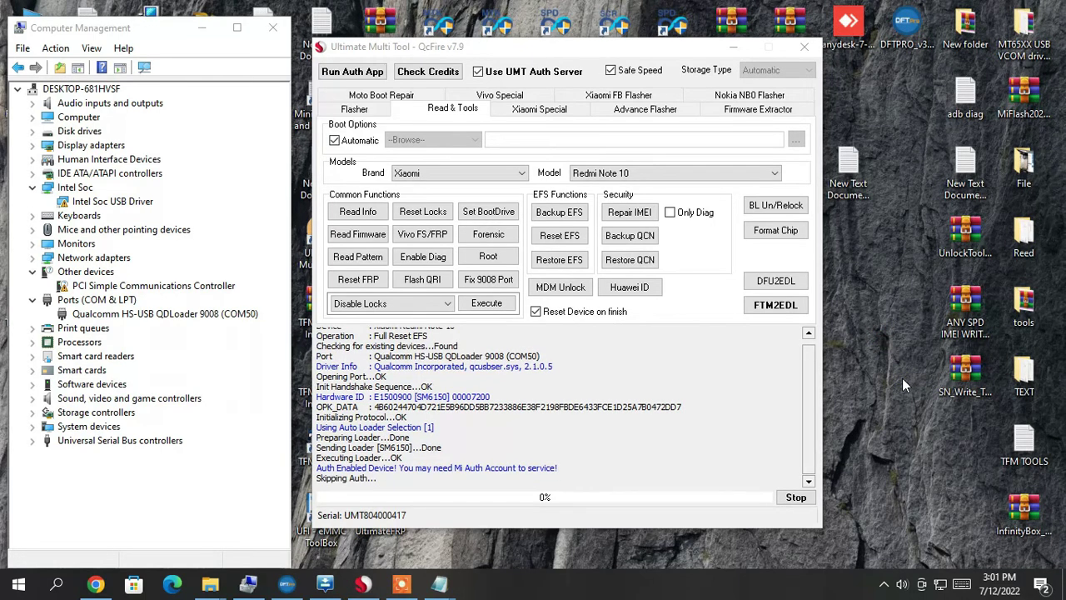
right_click(873, 333)
left_click(895, 375)
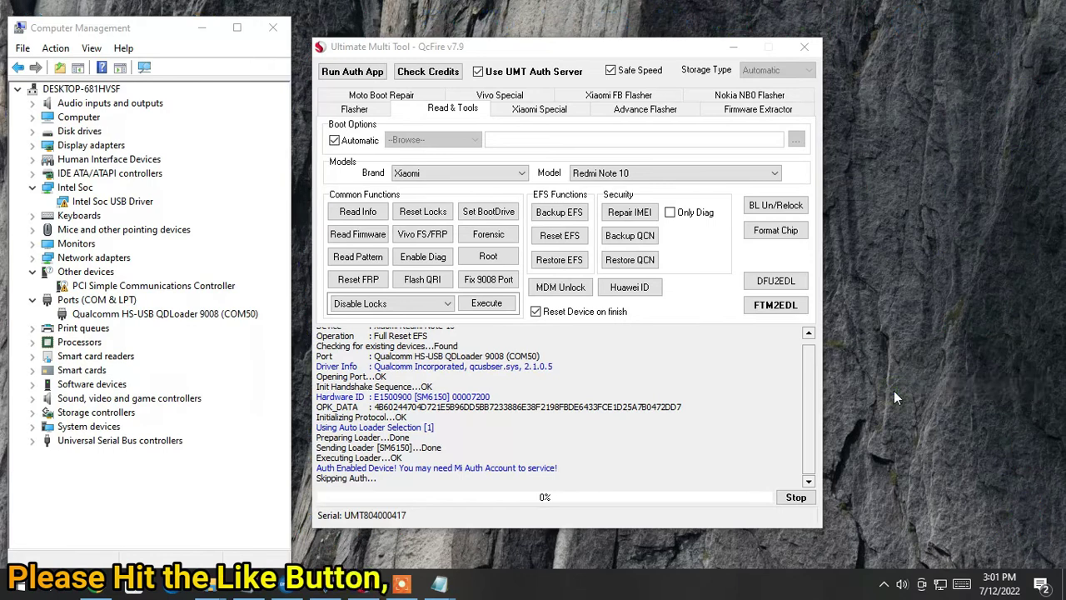
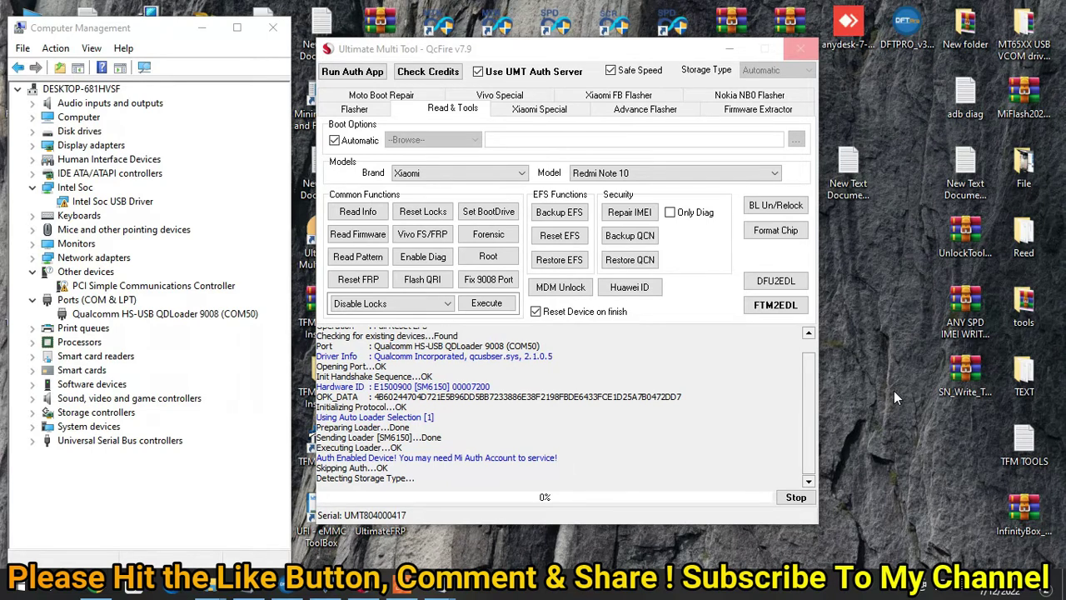
right_click(881, 356)
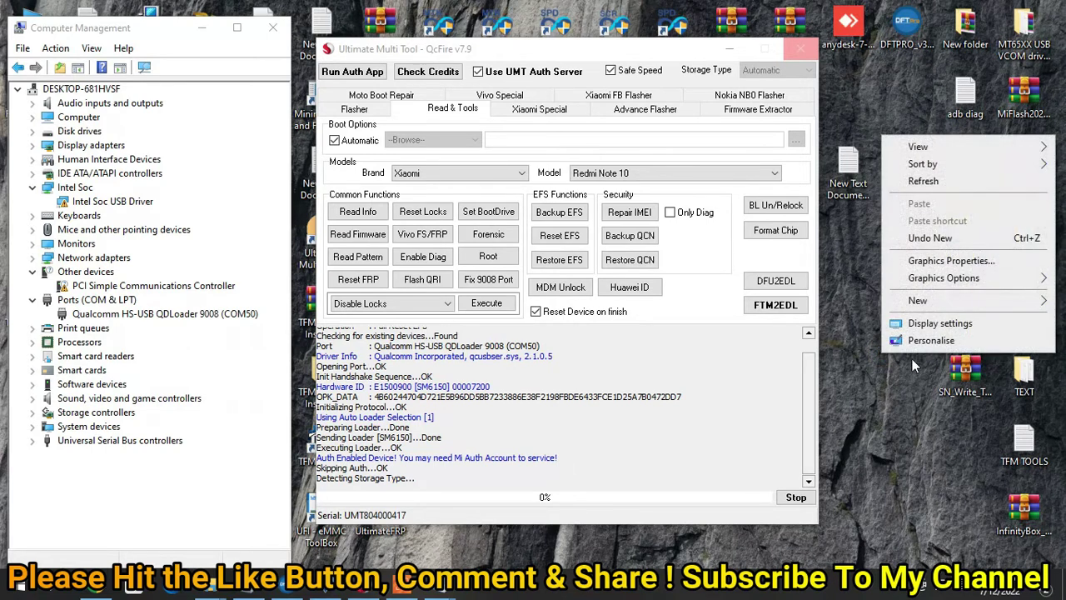
left_click(923, 181)
right_click(892, 408)
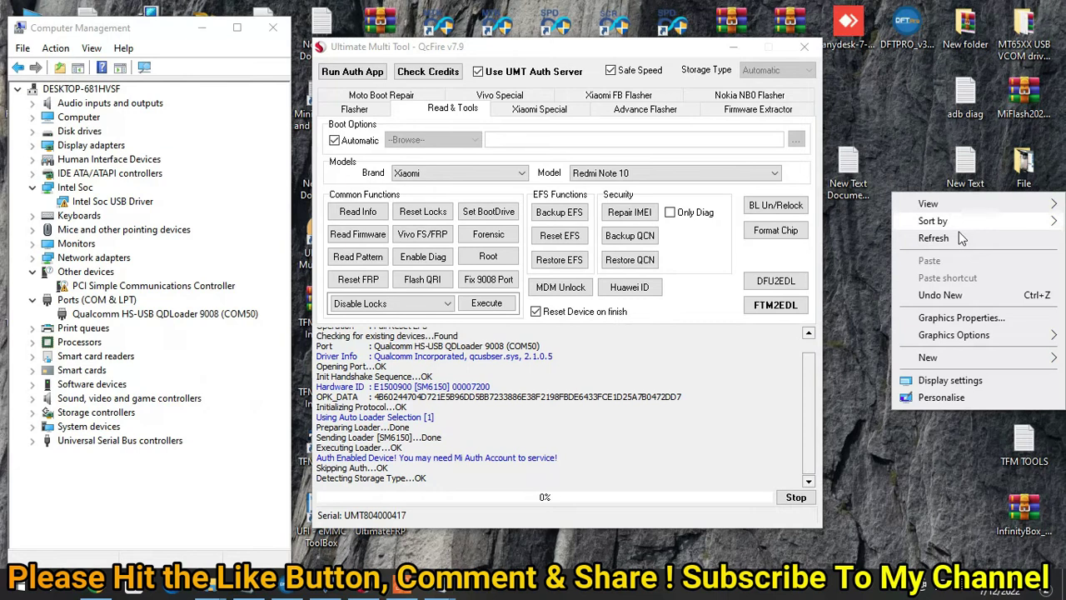
left_click(964, 237)
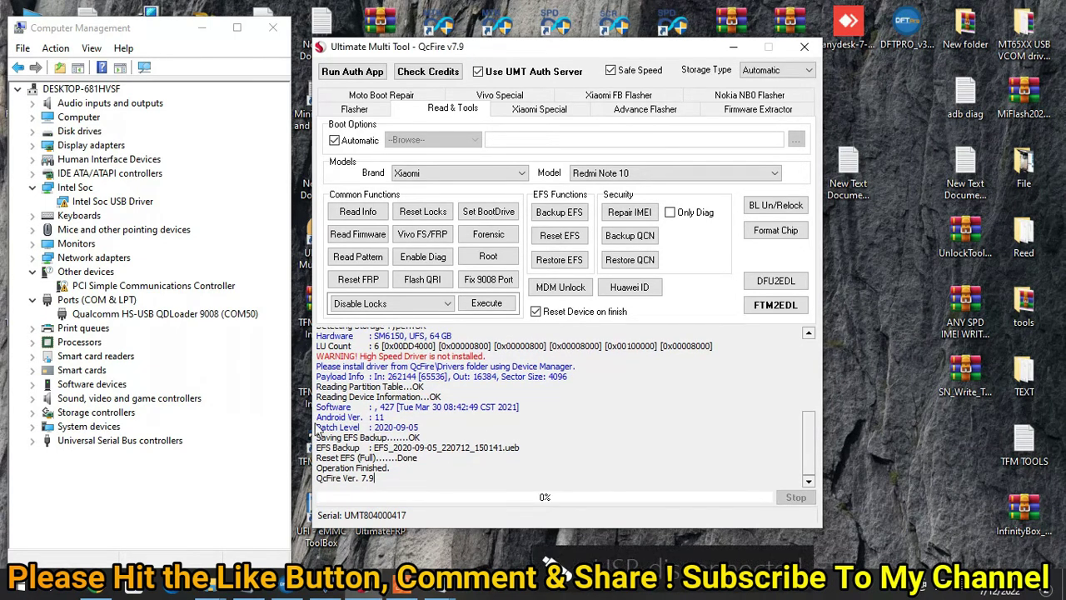
left_click_drag(400, 481, 386, 386)
left_click(565, 427)
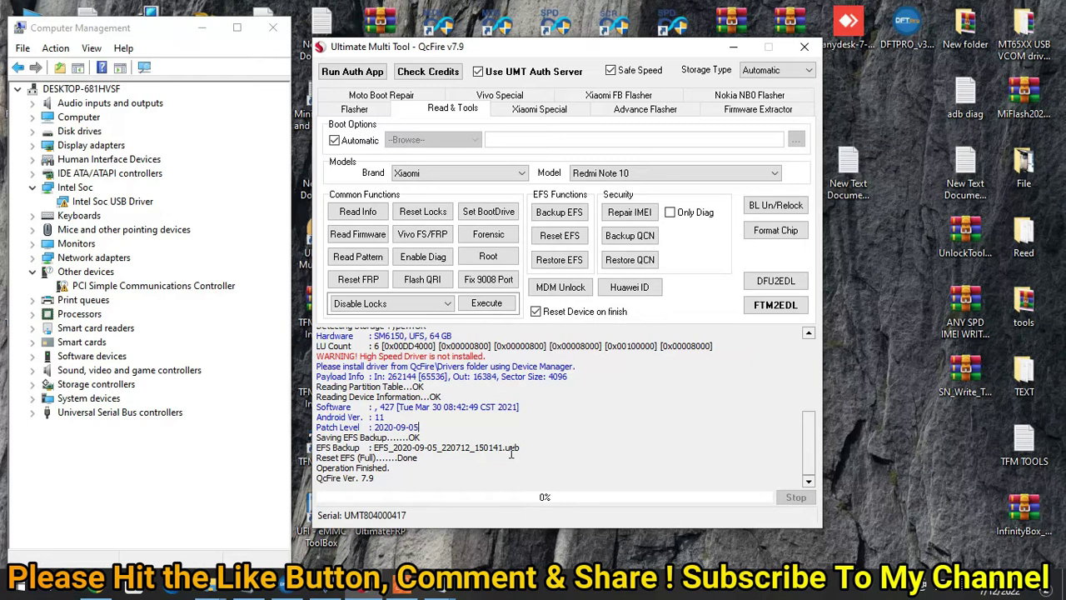
left_click_drag(511, 452, 620, 450)
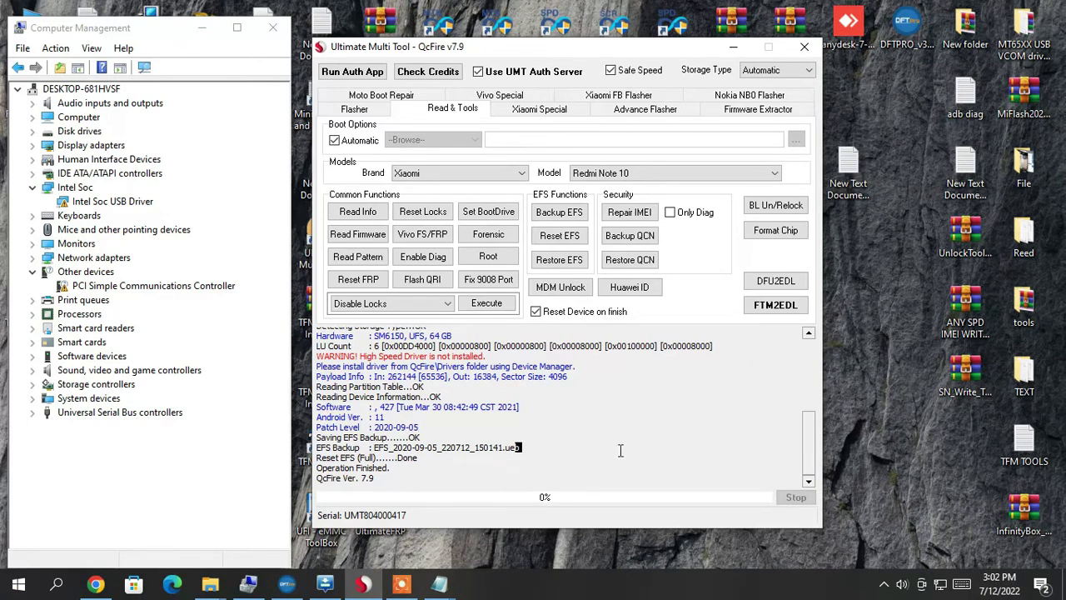
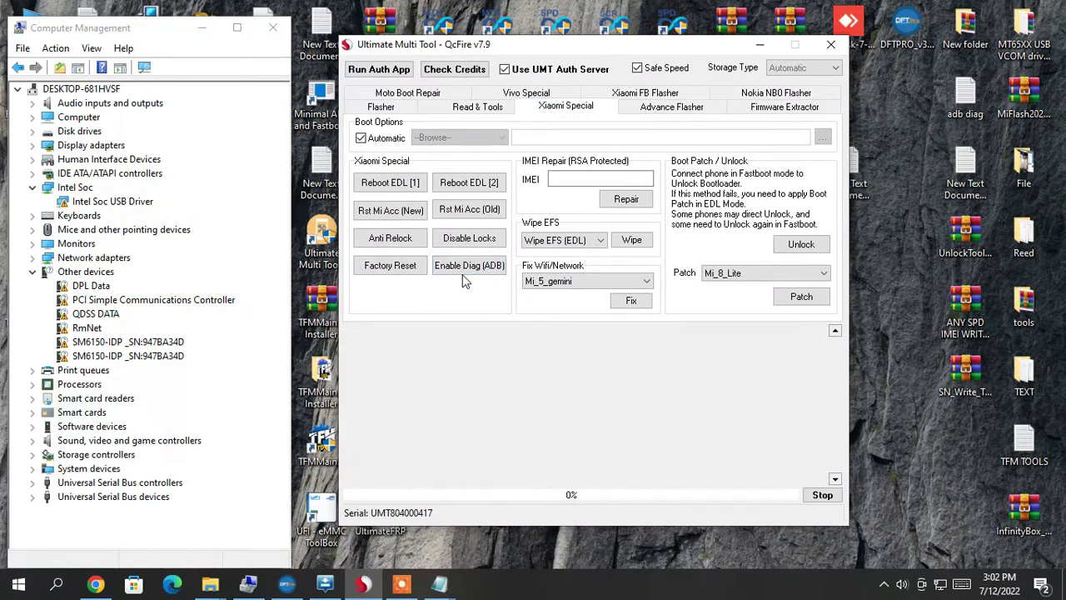
Enable Diag mode on the connected Xiaomi phone over ADB and minimize the DFT Pro window.
left_click(462, 274)
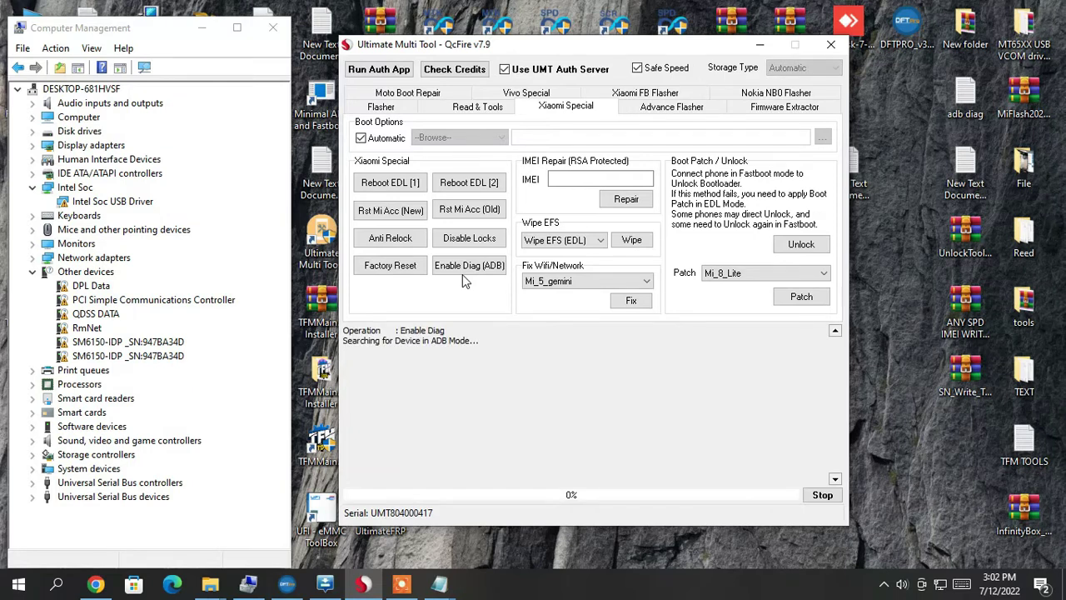
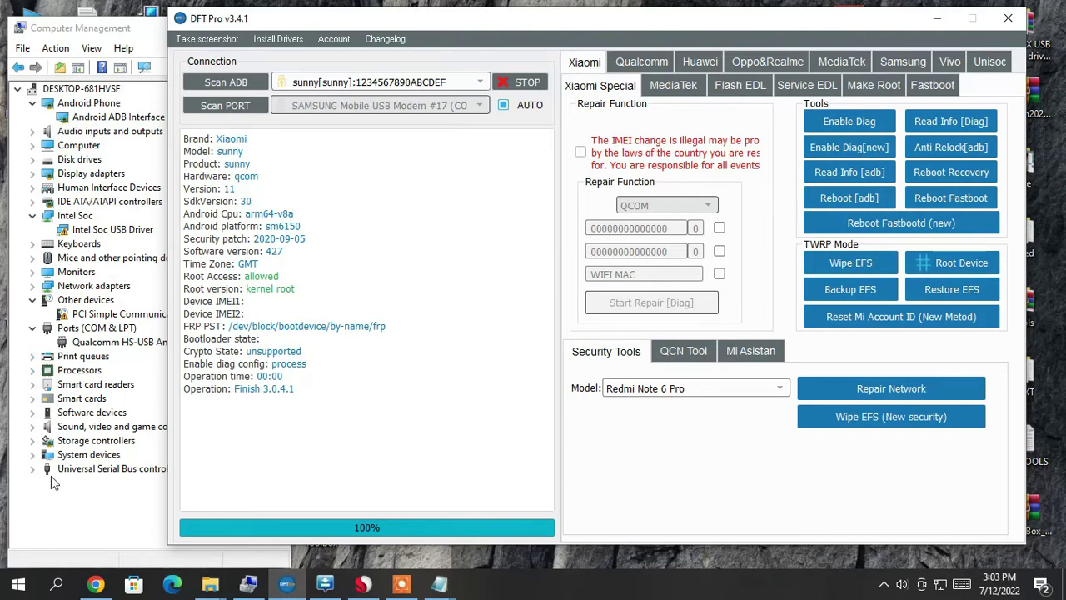
left_click(41, 517)
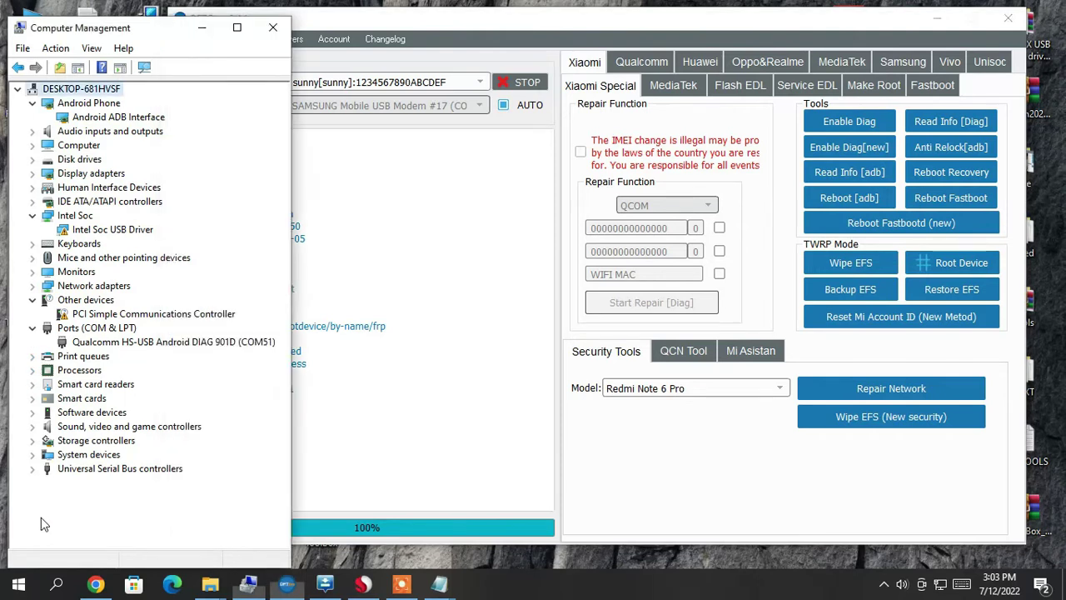
left_click(937, 18)
left_click(538, 112)
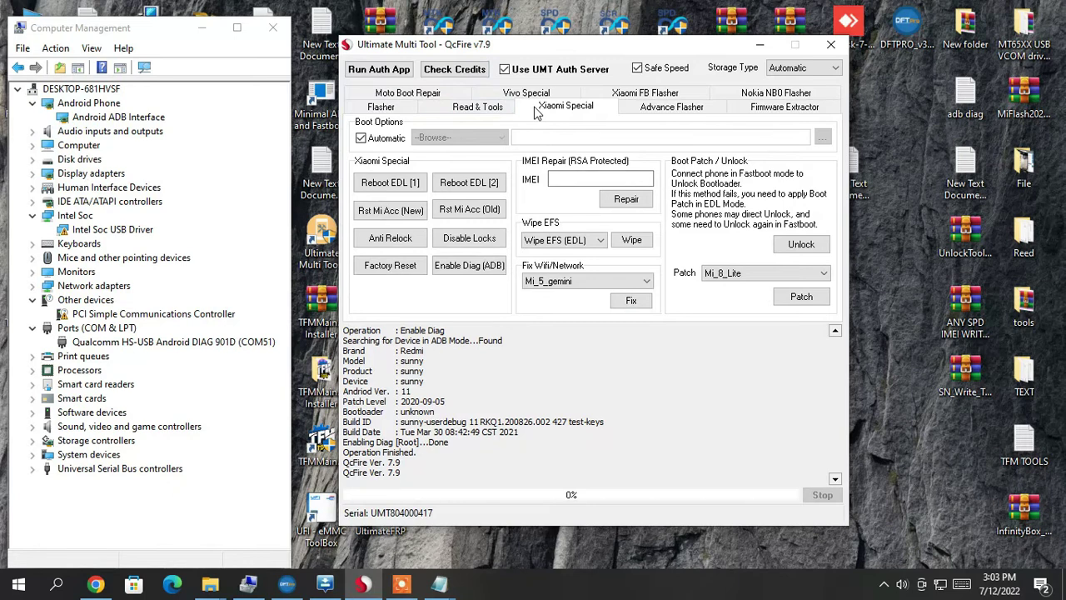
Start a QCN restore for the Redmi Note 10 and select the sm6150 QCN backup in the desktop's New folder (3).
left_click(487, 107)
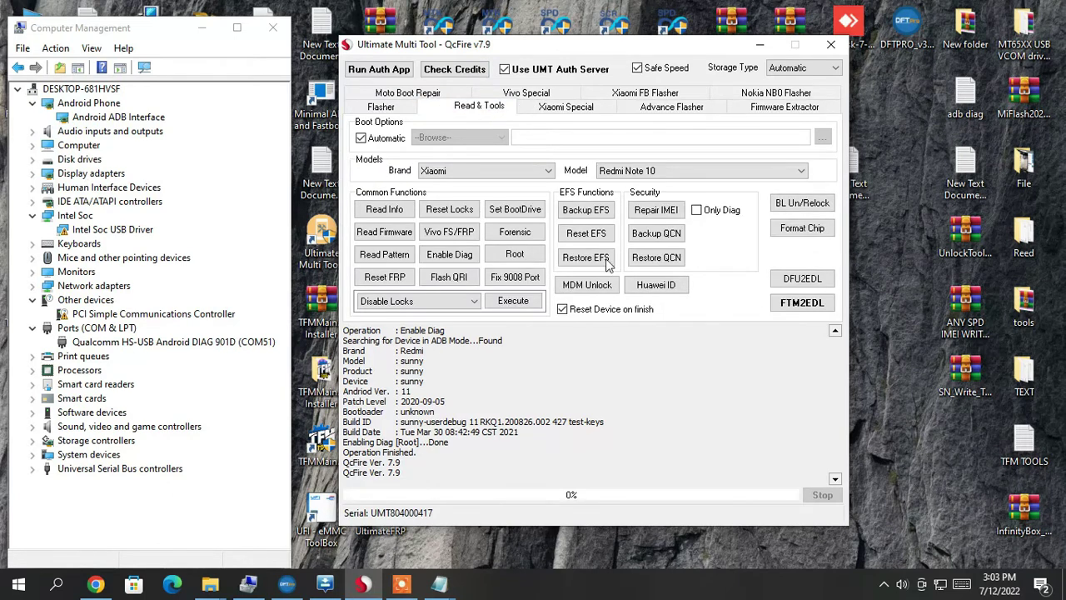
left_click(661, 259)
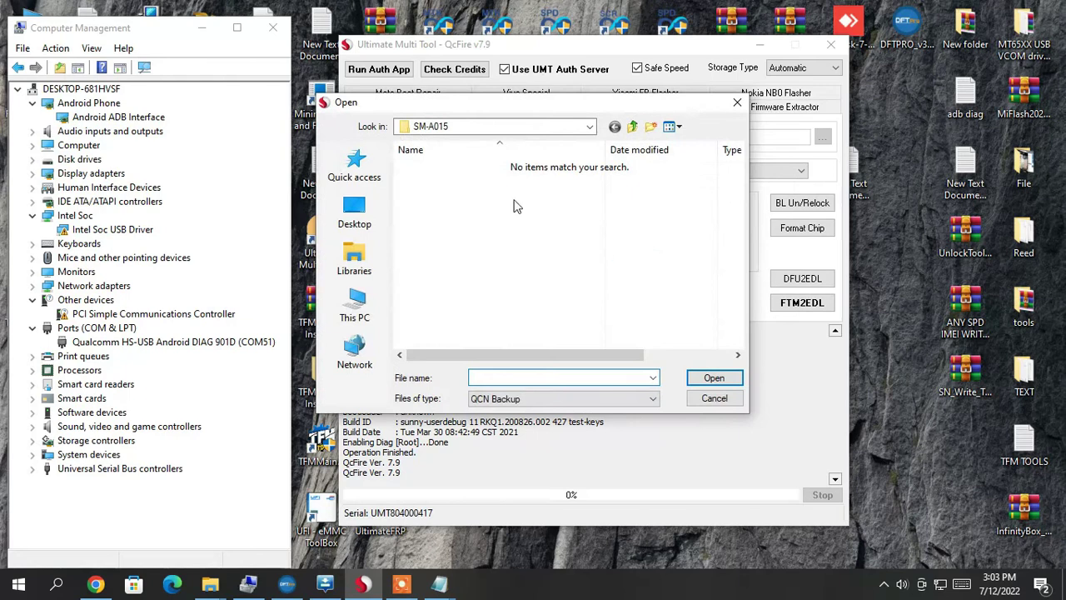
left_click(358, 218)
scroll(606, 235, "down", 5)
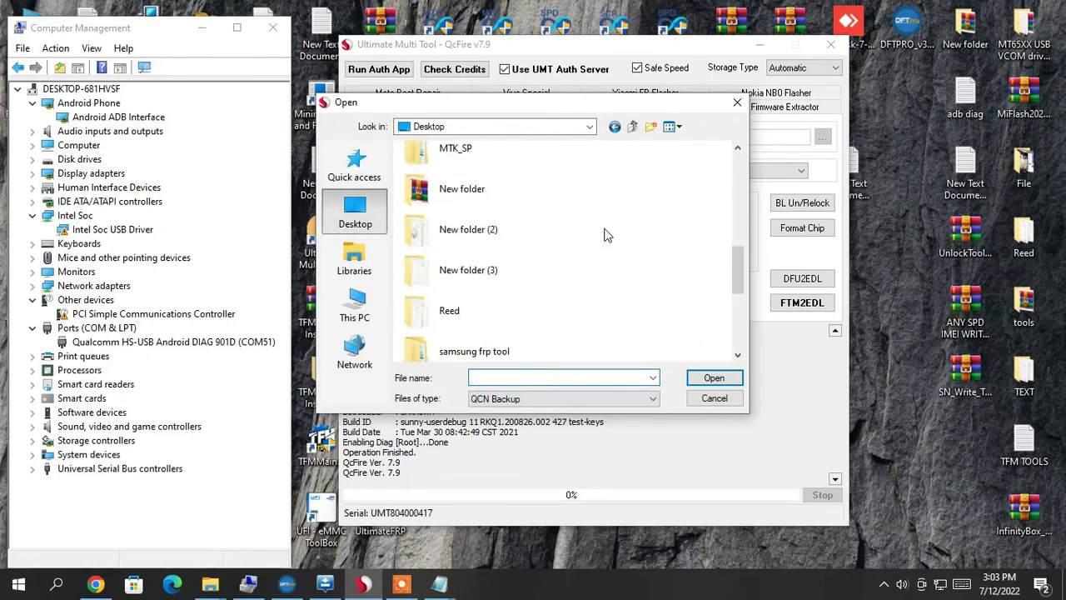
double_click(454, 277)
left_click(510, 169)
Copy the IMEI number from the QCN backup's file name without renaming the file.
left_click(495, 171)
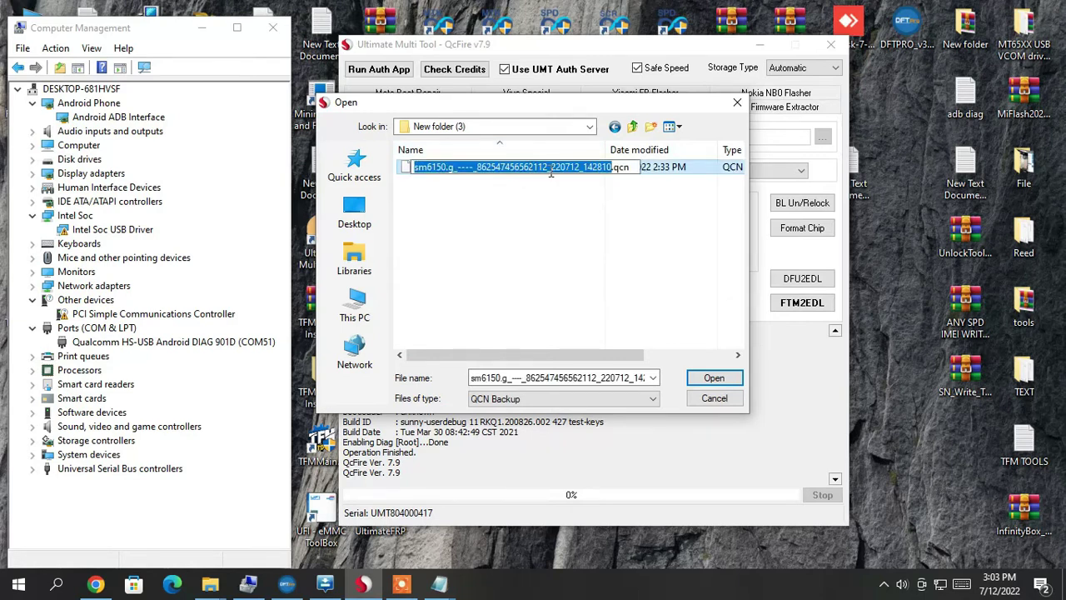
left_click_drag(548, 170, 475, 169)
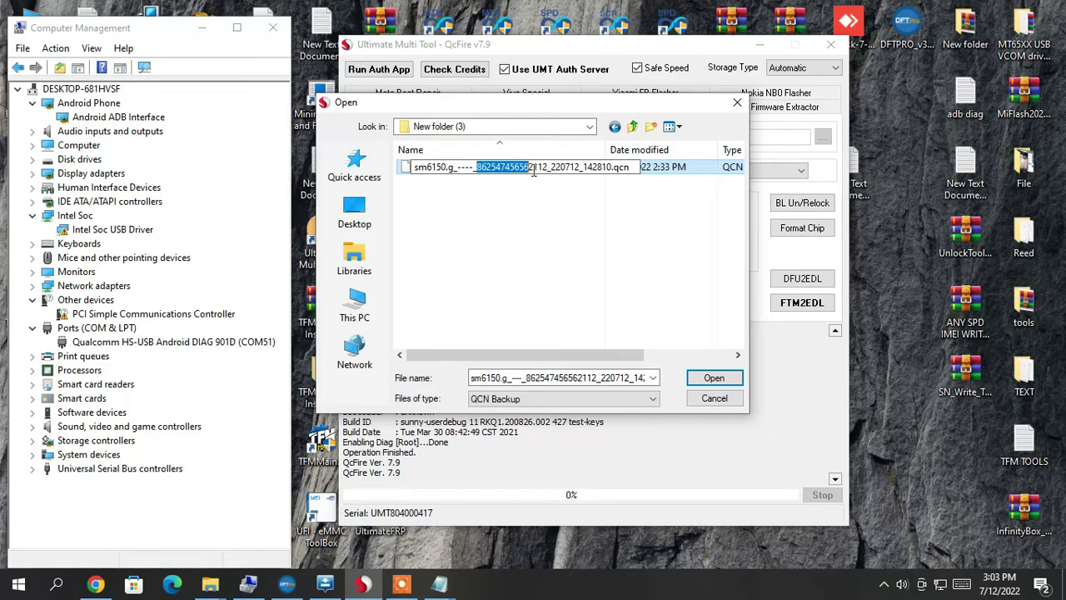
right_click(536, 166)
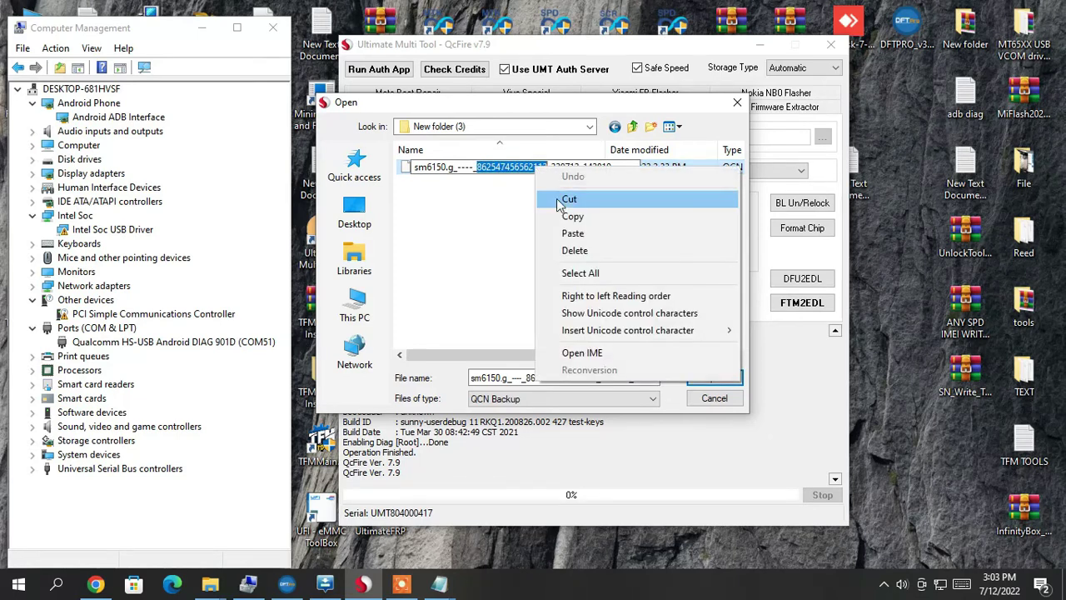
left_click(571, 211)
key("Escape")
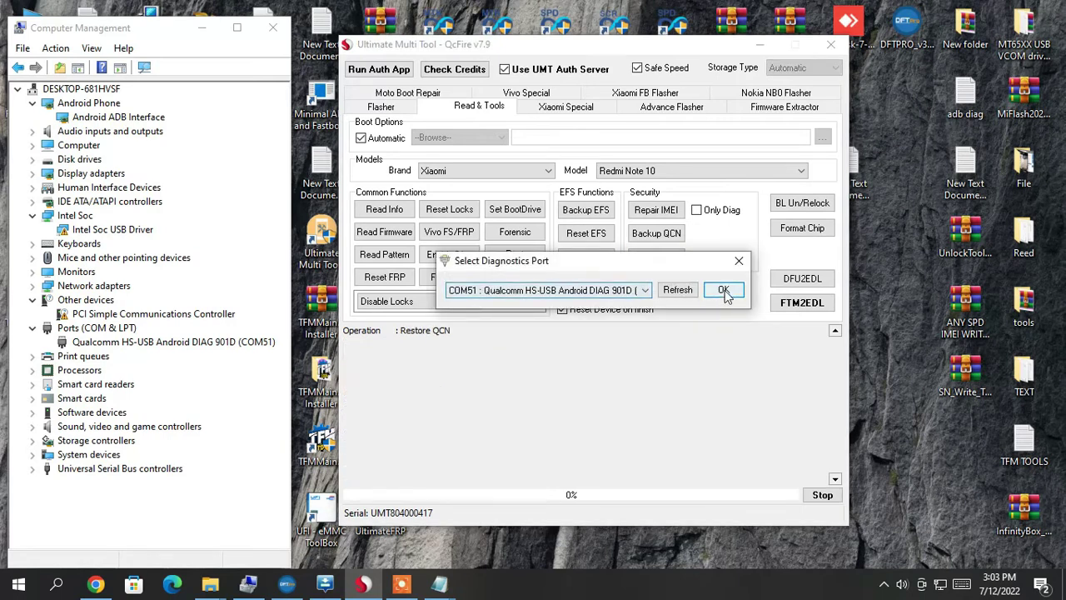
Restore the QCN backup through the COM51 diagnostics port, entering the phone's original numbers for IMEI 1 and IMEI 2.
left_click(723, 291)
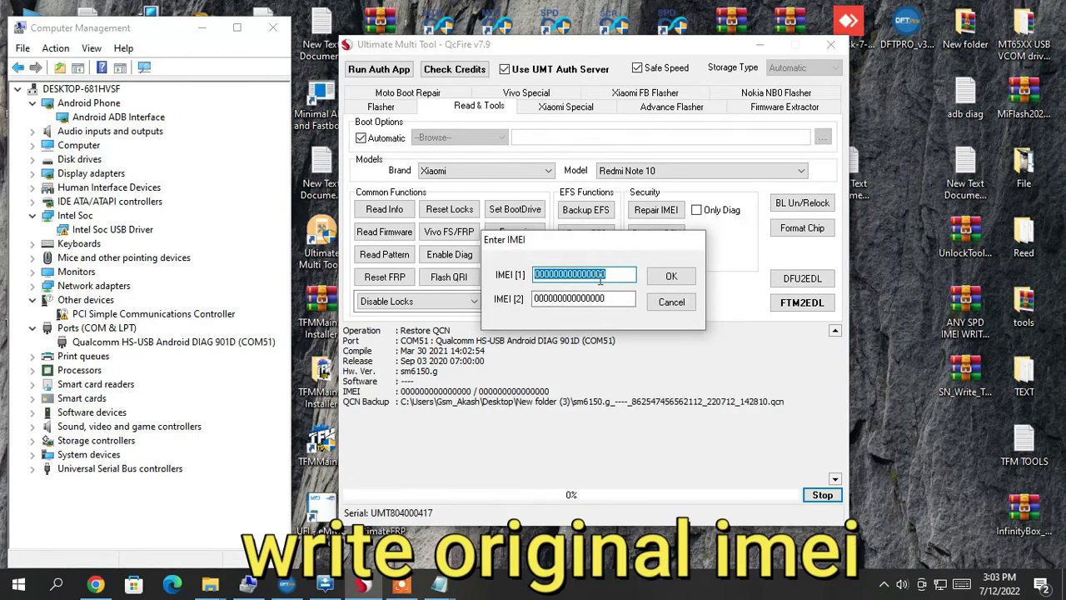
right_click(618, 279)
left_click(650, 342)
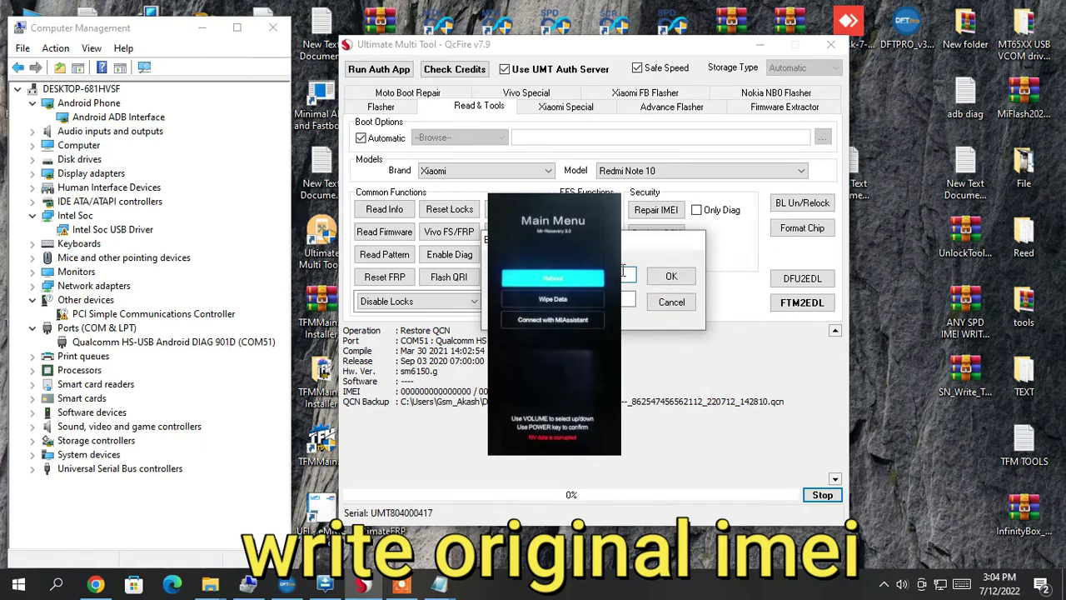
key("Tab")
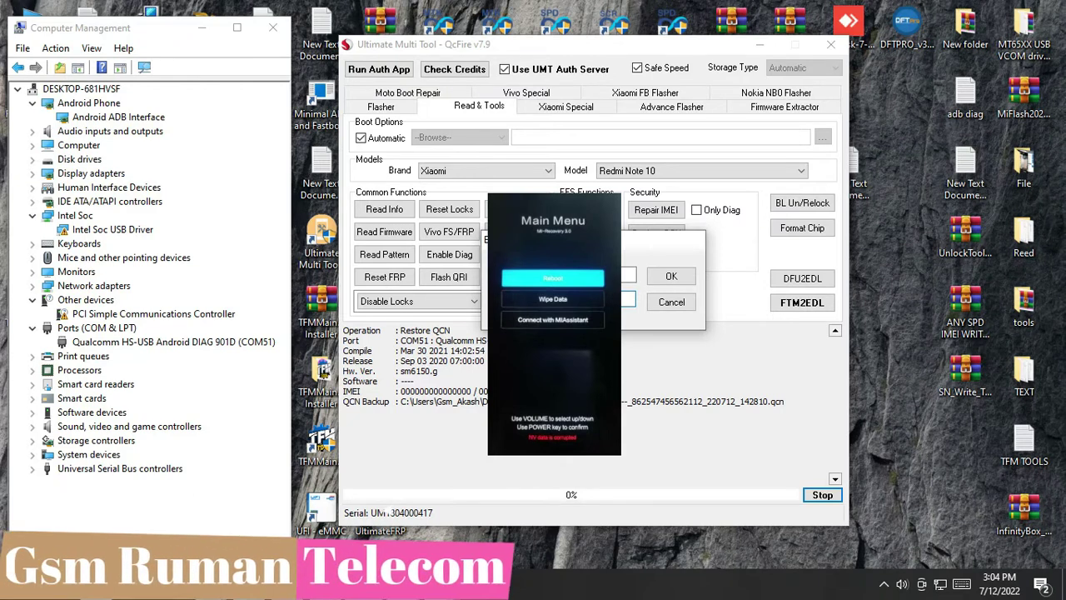
left_click(682, 282)
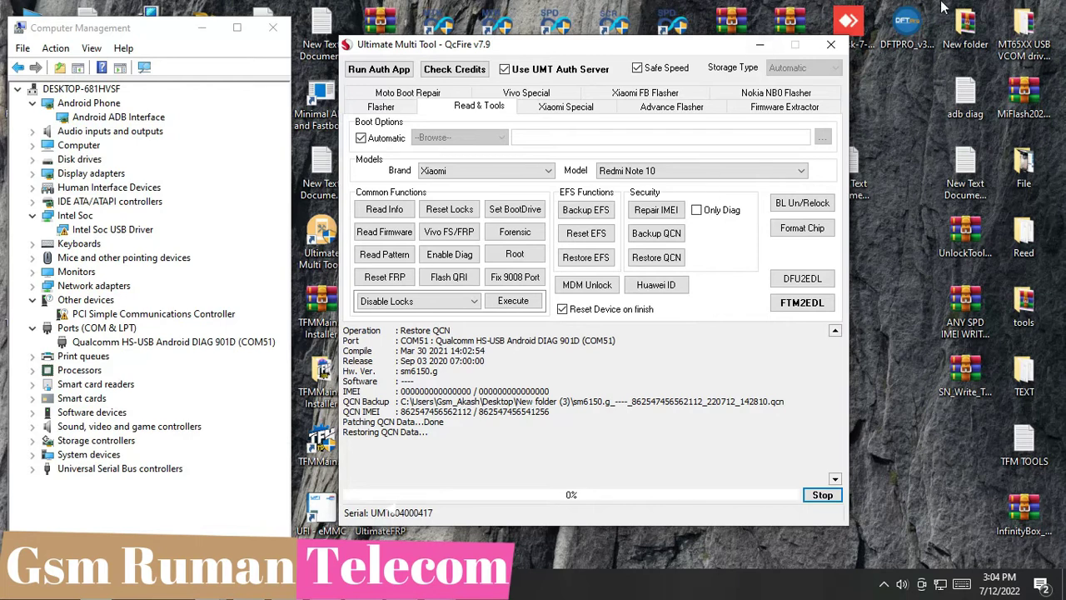
right_click(909, 99)
left_click(922, 146)
right_click(906, 98)
left_click(919, 147)
right_click(904, 126)
left_click(921, 172)
right_click(899, 134)
left_click(920, 179)
right_click(910, 159)
left_click(925, 205)
right_click(892, 149)
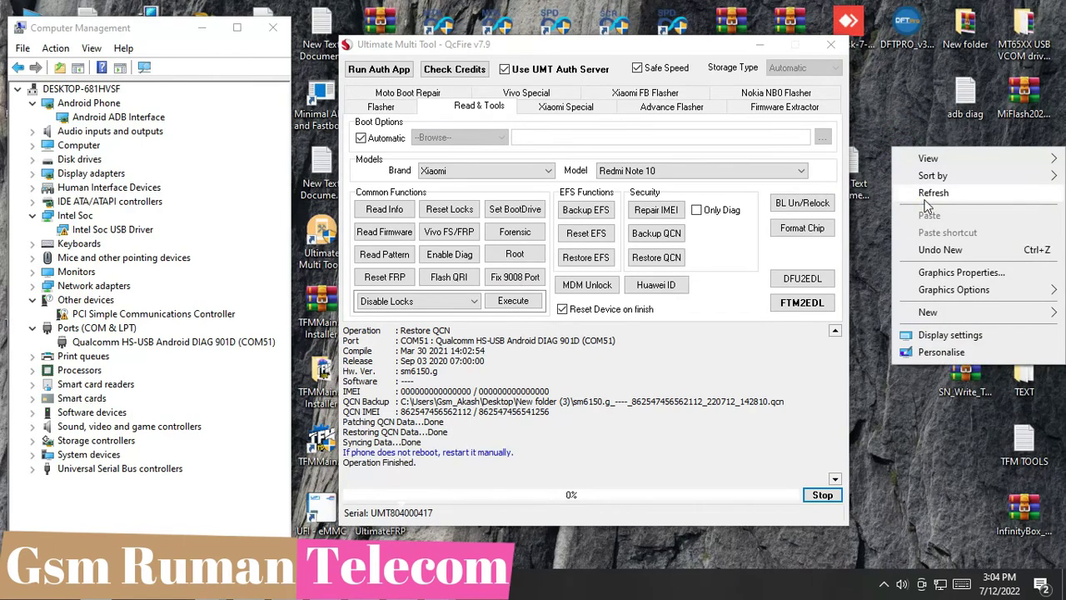
left_click(923, 196)
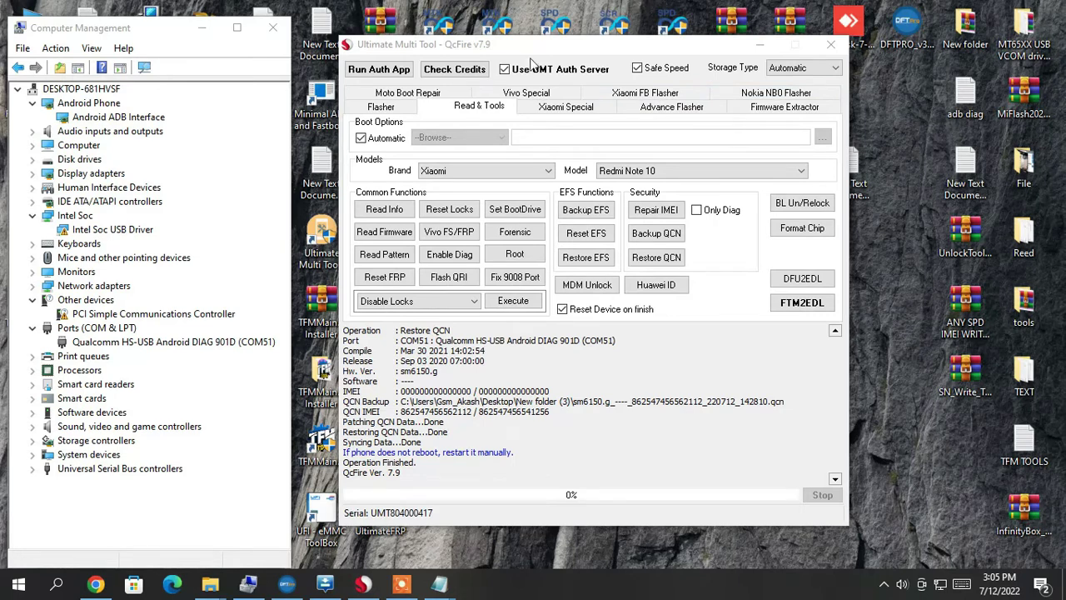
left_click_drag(541, 52, 535, 52)
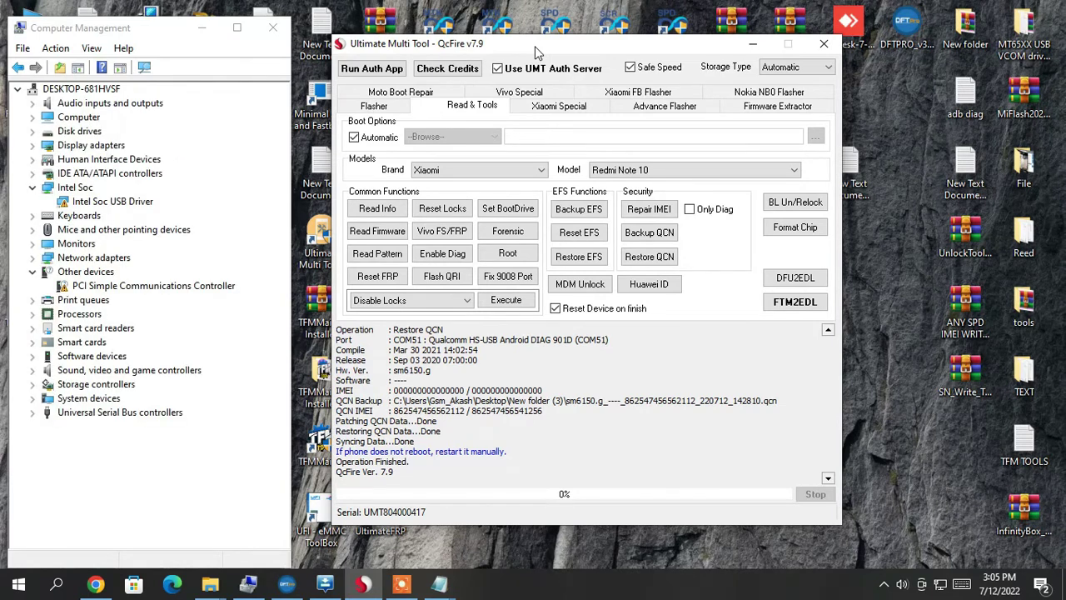
right_click(902, 136)
left_click(931, 182)
right_click(913, 156)
left_click(932, 200)
right_click(900, 171)
left_click(913, 214)
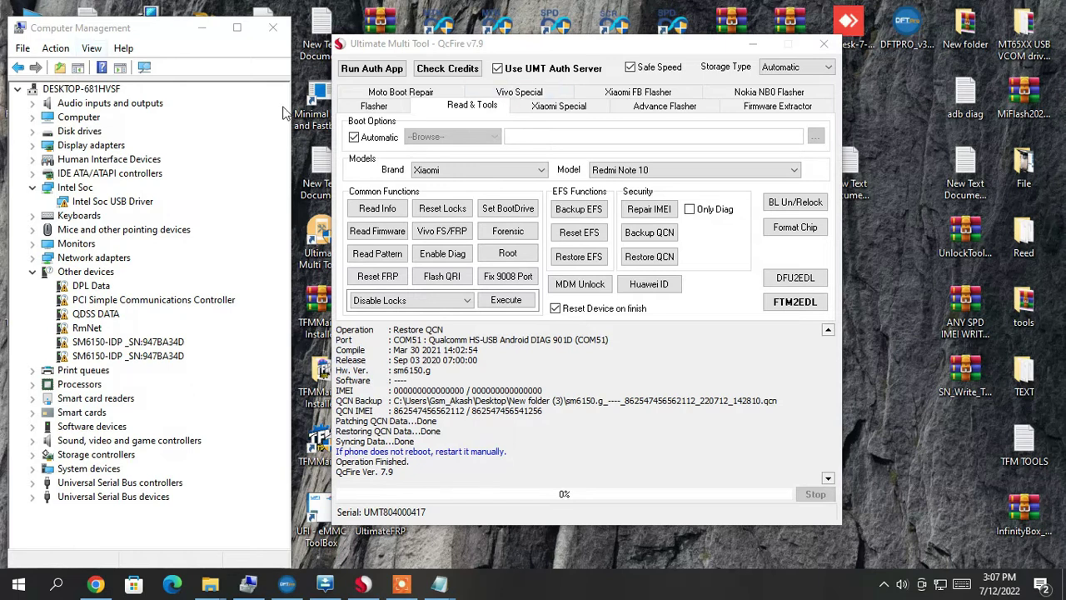
Try to load the patched folder inside the desktop's File folder as the firmware for flashing.
left_click(562, 105)
left_click(374, 106)
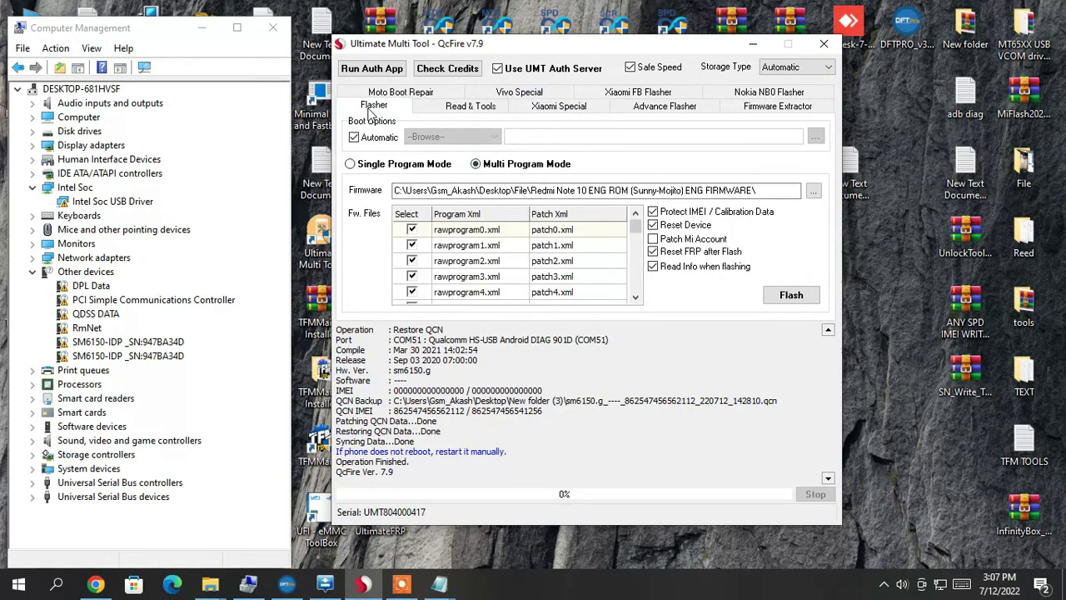
left_click(814, 191)
scroll(533, 308, "down", 10)
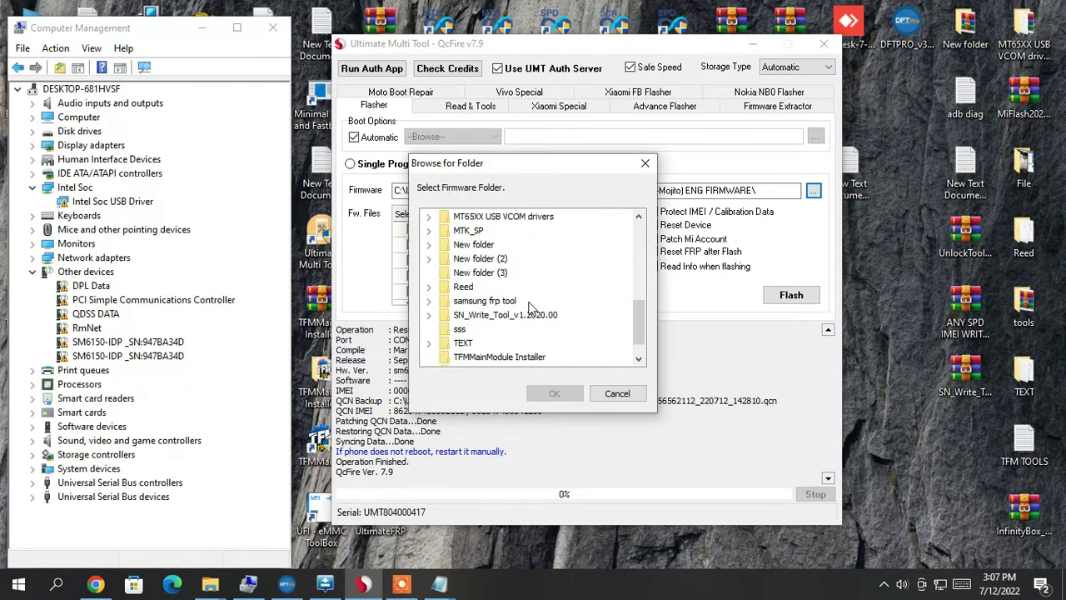
scroll(483, 261, "up", 1)
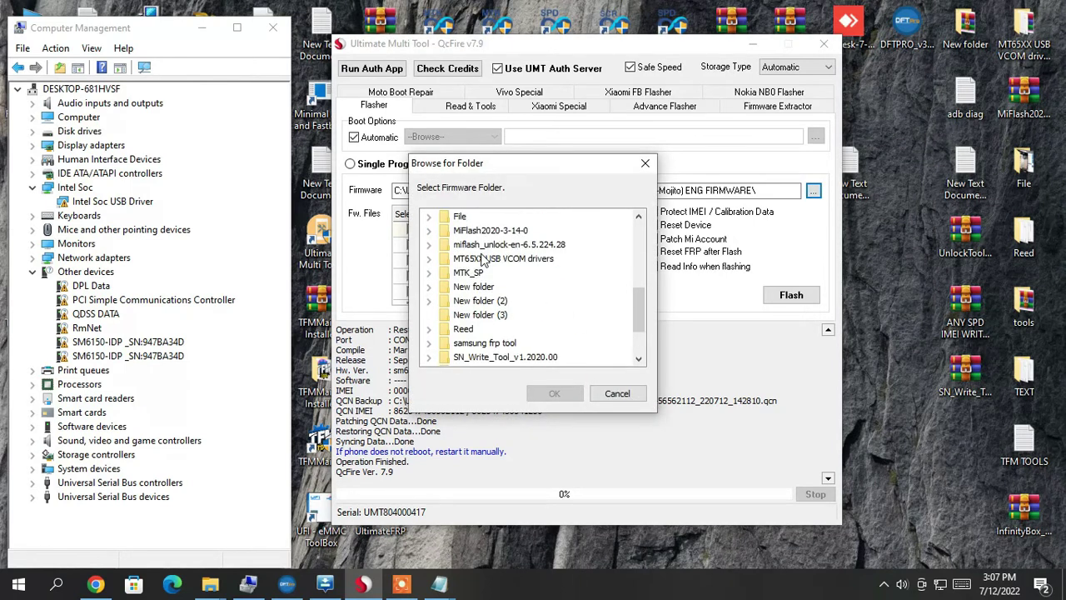
left_click(426, 218)
scroll(539, 319, "down", 3)
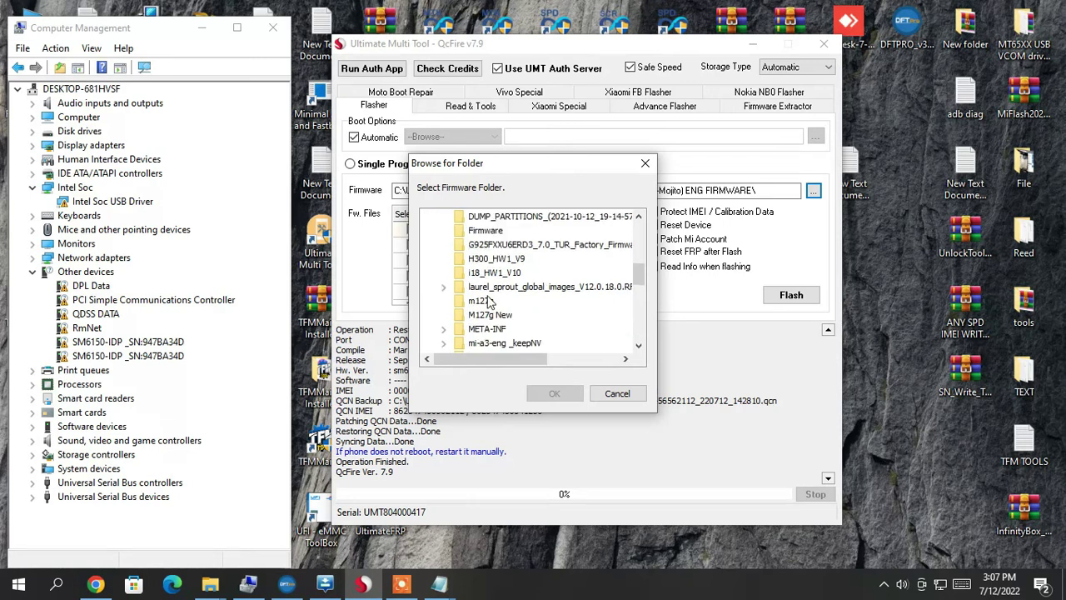
left_click(484, 301)
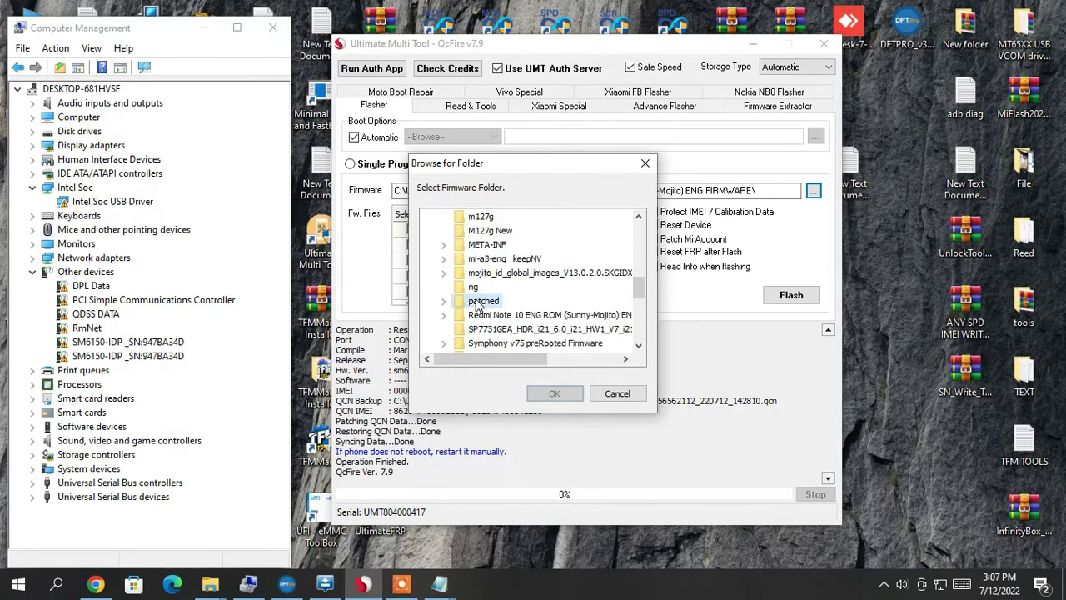
left_click(555, 394)
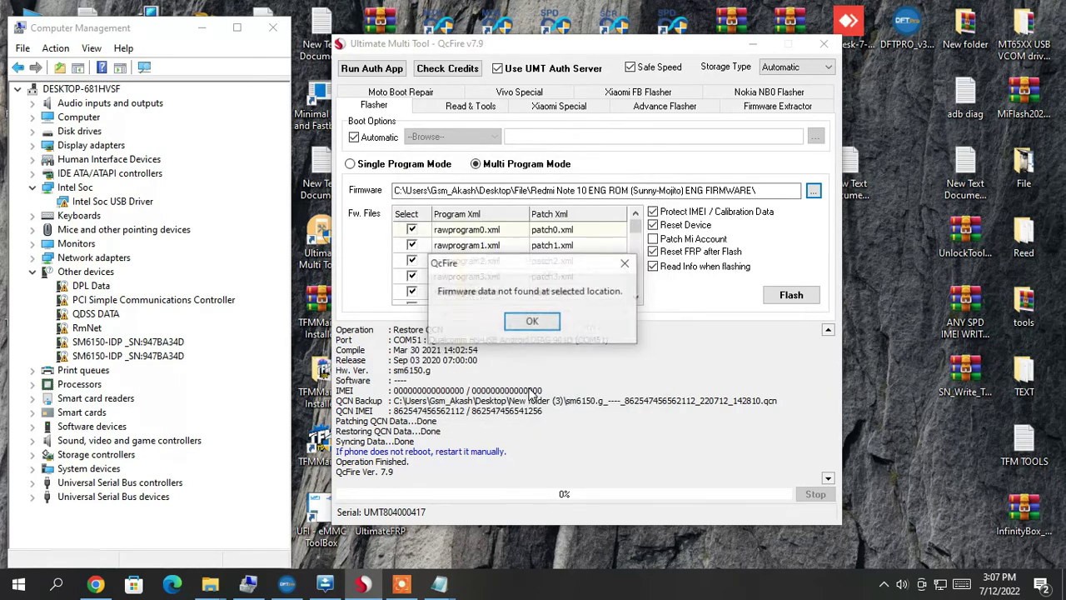
left_click(539, 331)
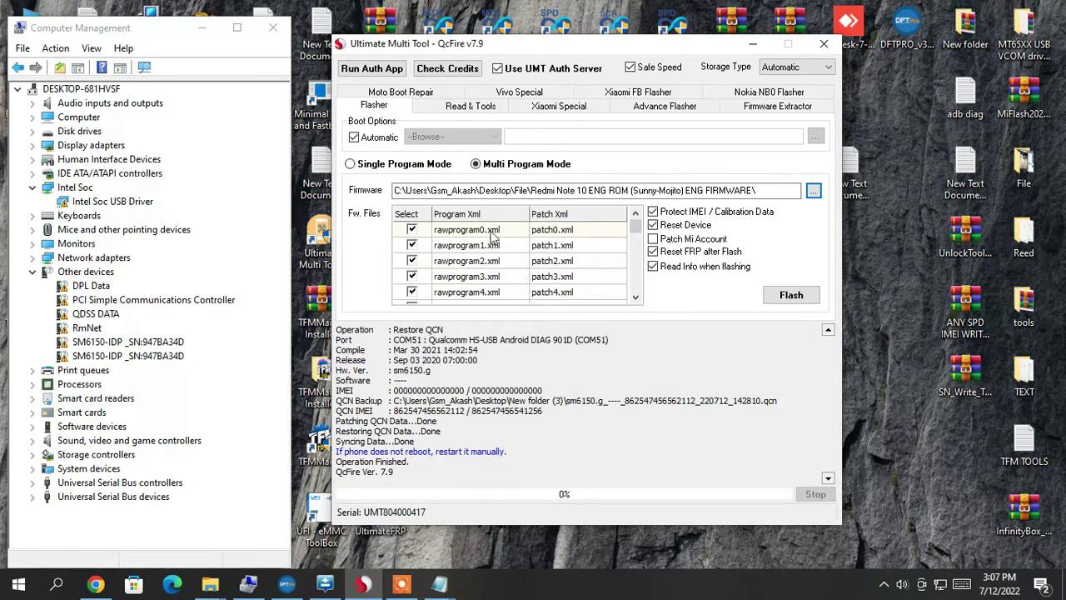
Load the images subfolder of the patched folder inside File as the firmware and start flashing it in Multi Program Mode.
left_click(814, 190)
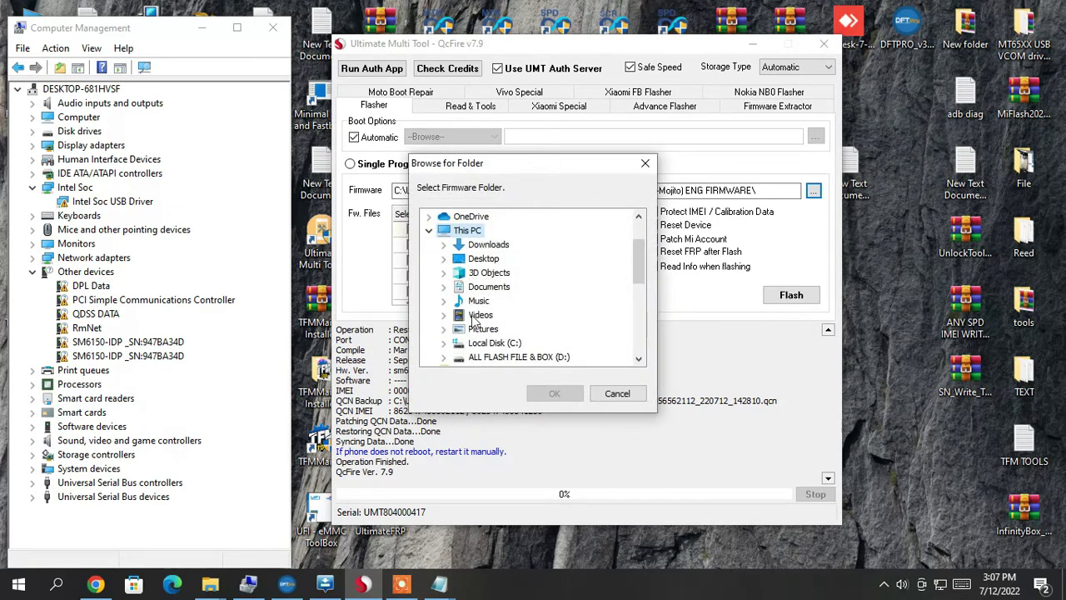
scroll(476, 302, "down", 10)
scroll(476, 301, "up", 5)
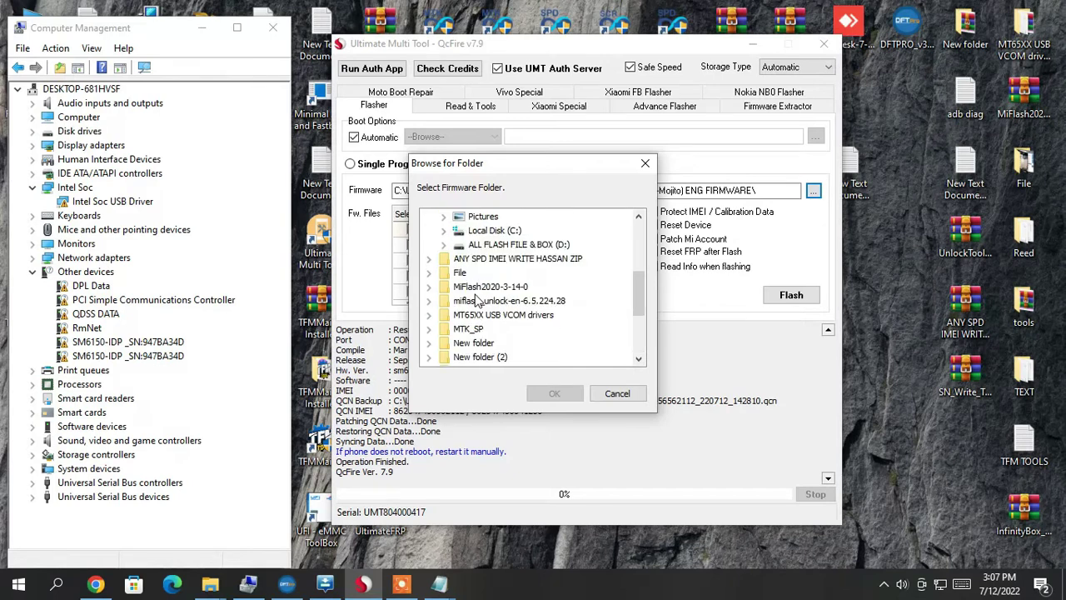
left_click(429, 272)
scroll(483, 272, "down", 3)
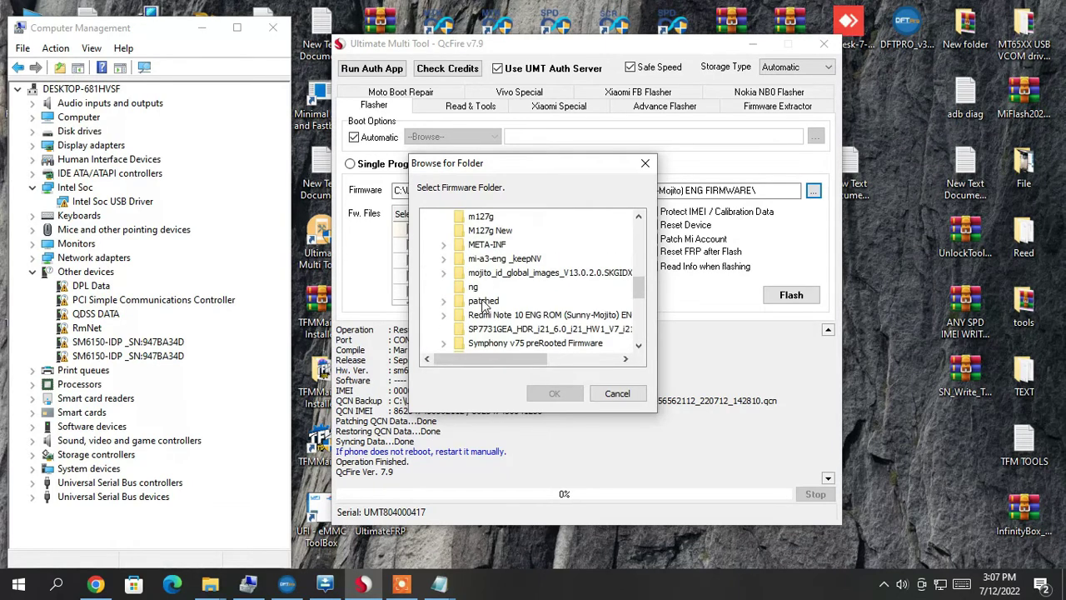
double_click(484, 301)
left_click(495, 316)
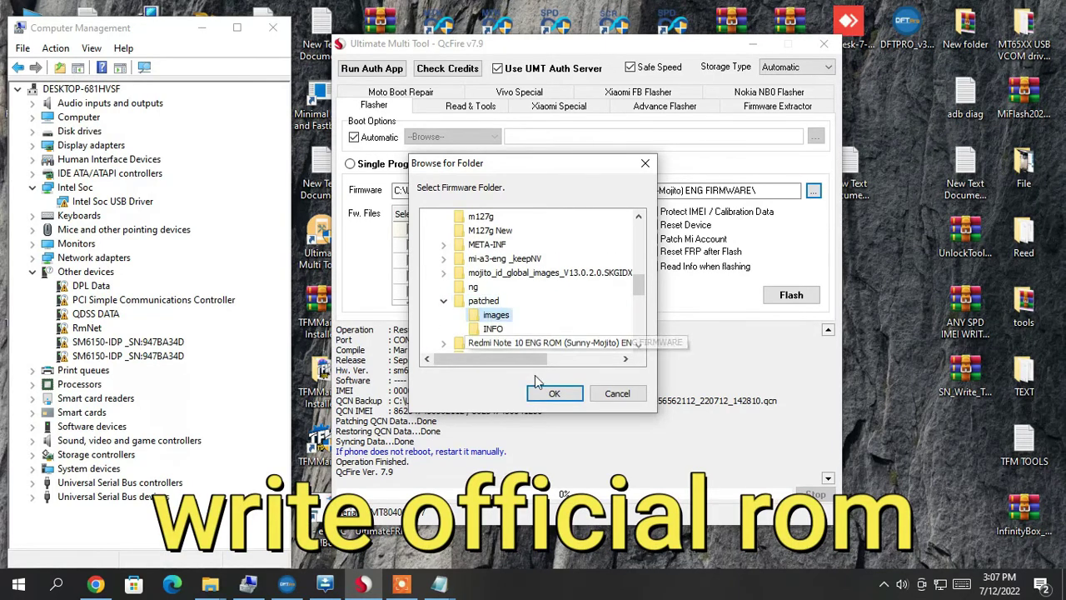
left_click(554, 393)
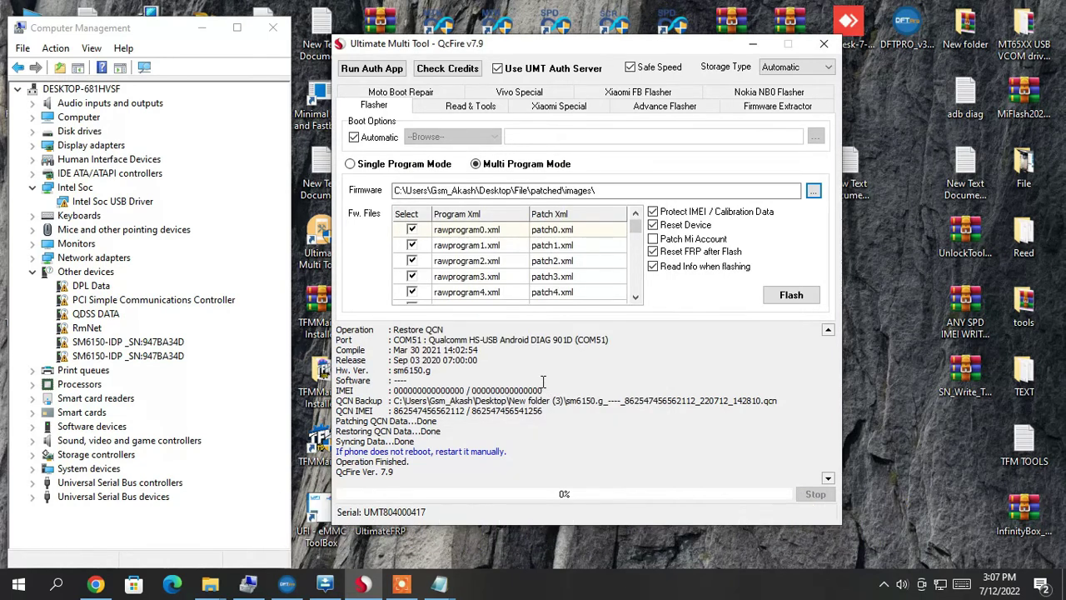
left_click(791, 295)
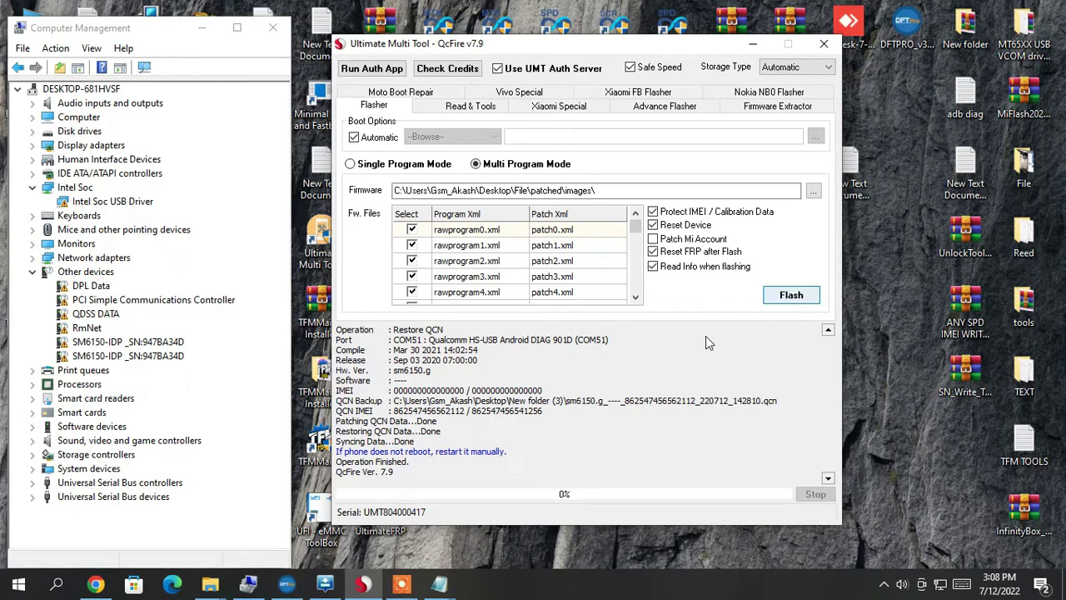
key("Return")
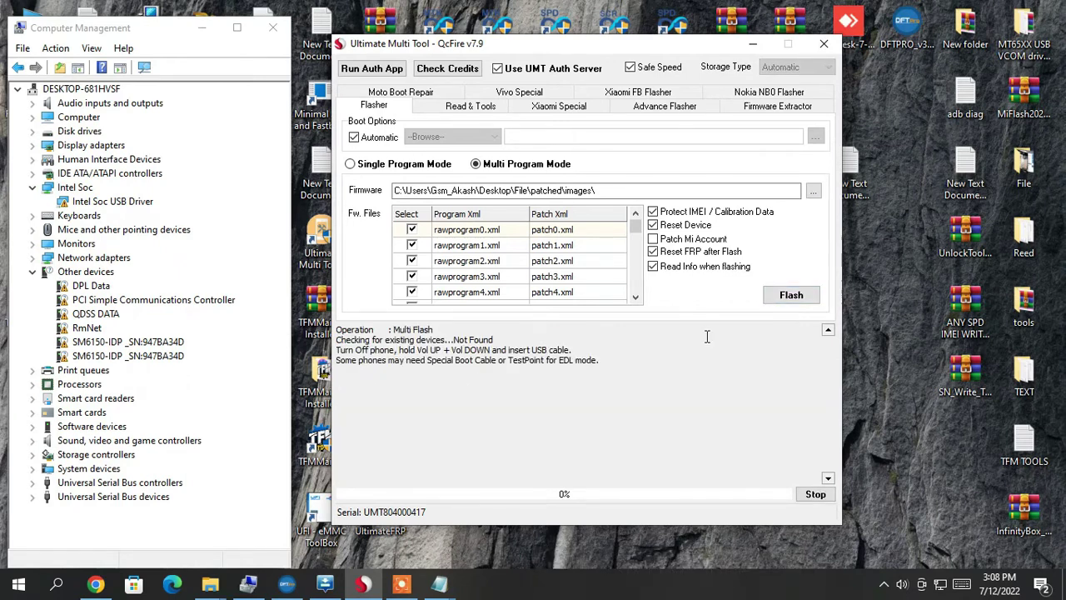